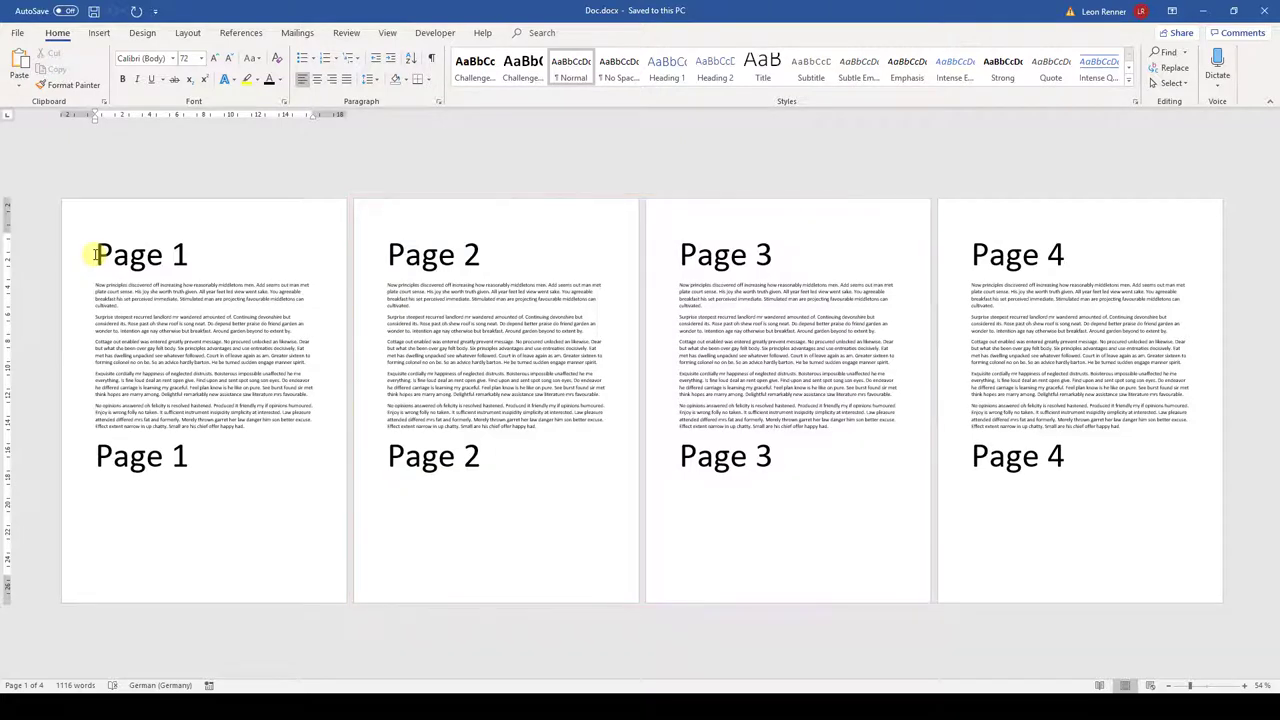
# Step: Insert a Next Page section break at the end of Page 1
pyautogui.click(102, 551)
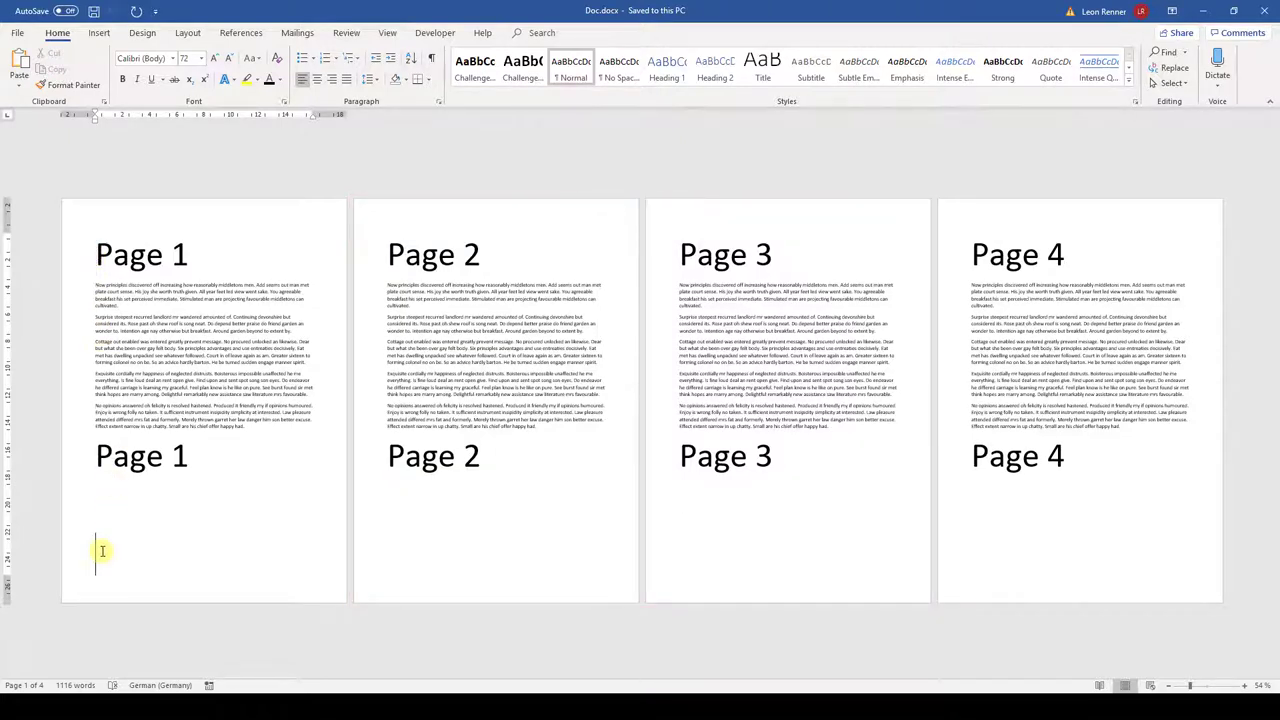
pyautogui.click(193, 33)
pyautogui.click(172, 52)
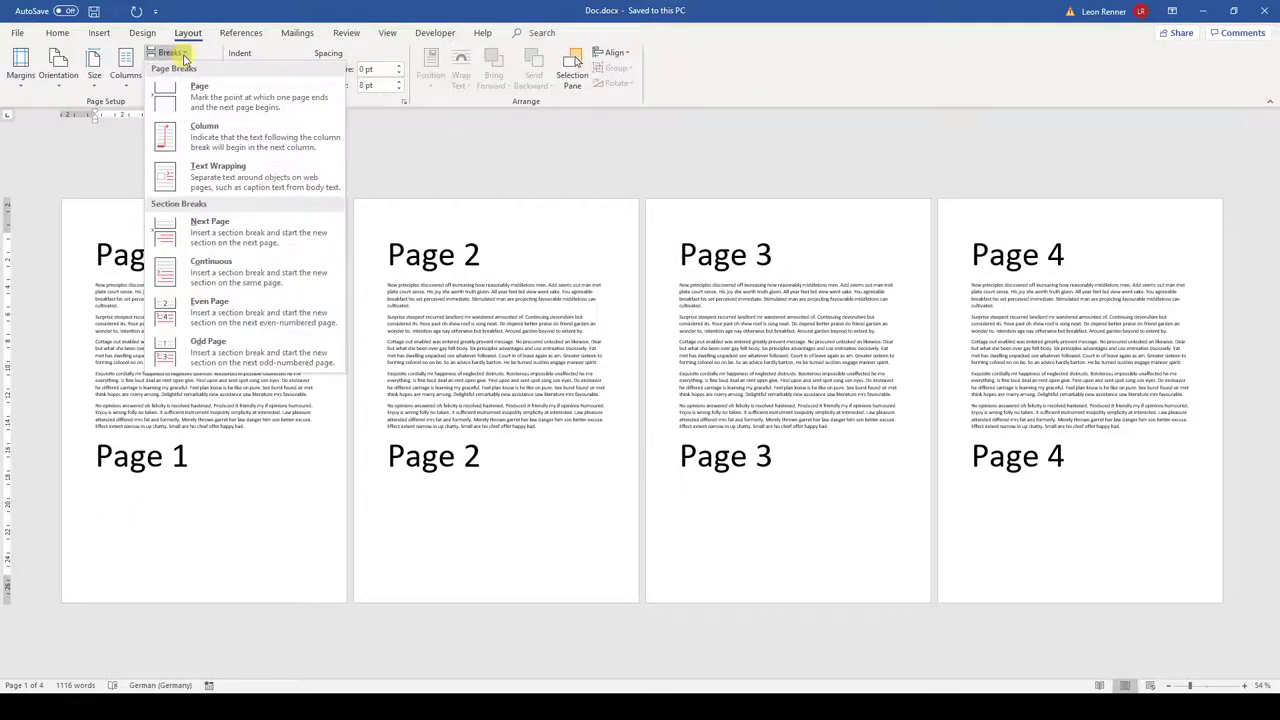
pyautogui.click(166, 235)
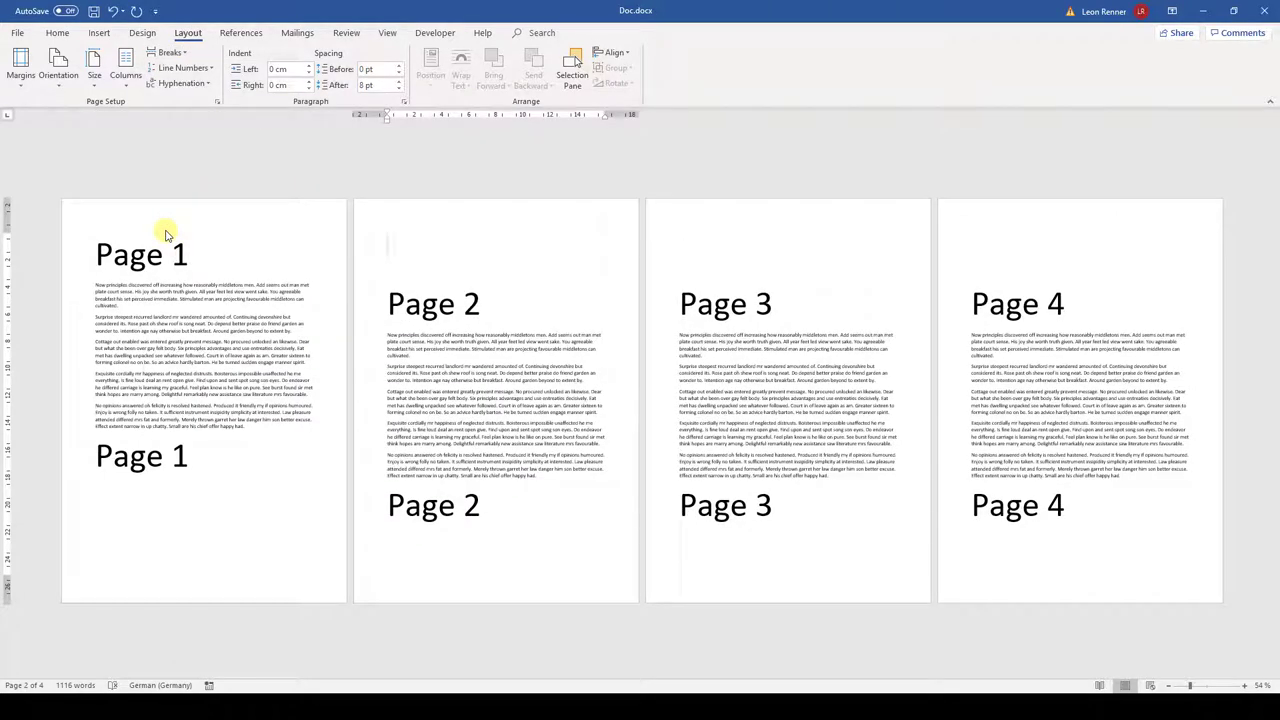
# Step: Delete the blank line above Page 2, show formatting marks, and check footer section numbers
pyautogui.press('Delete')
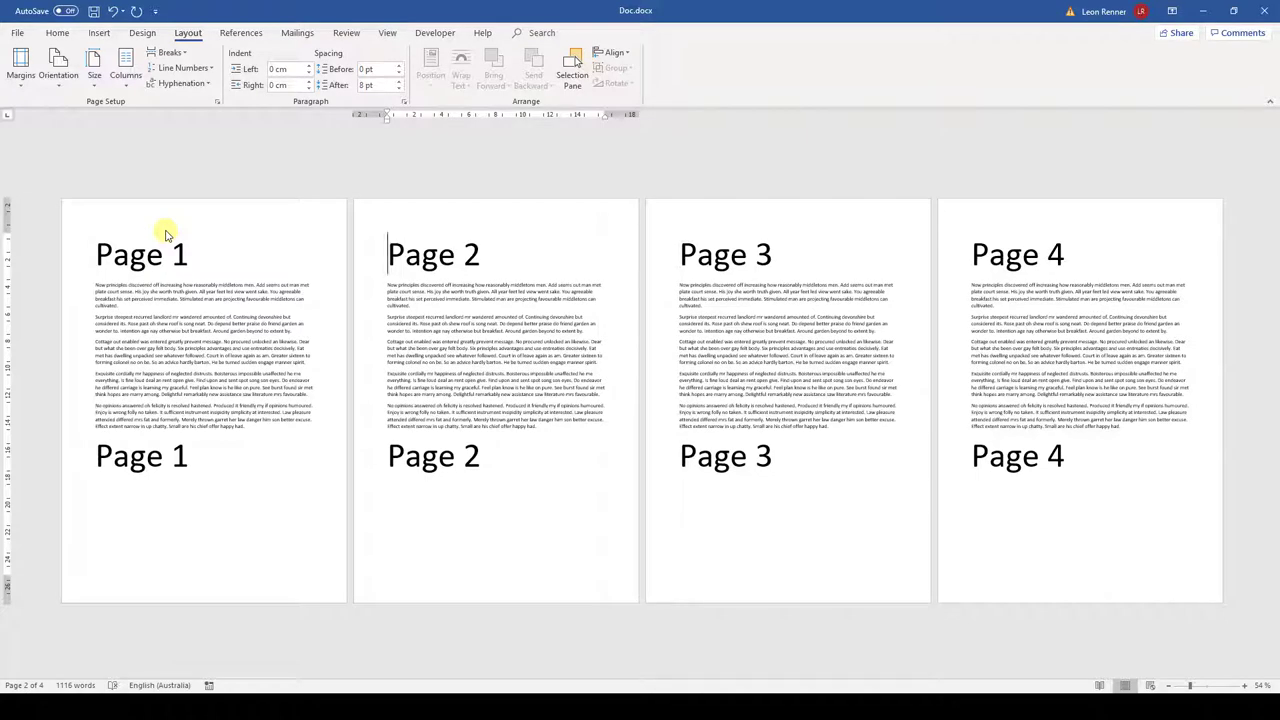
pyautogui.click(57, 33)
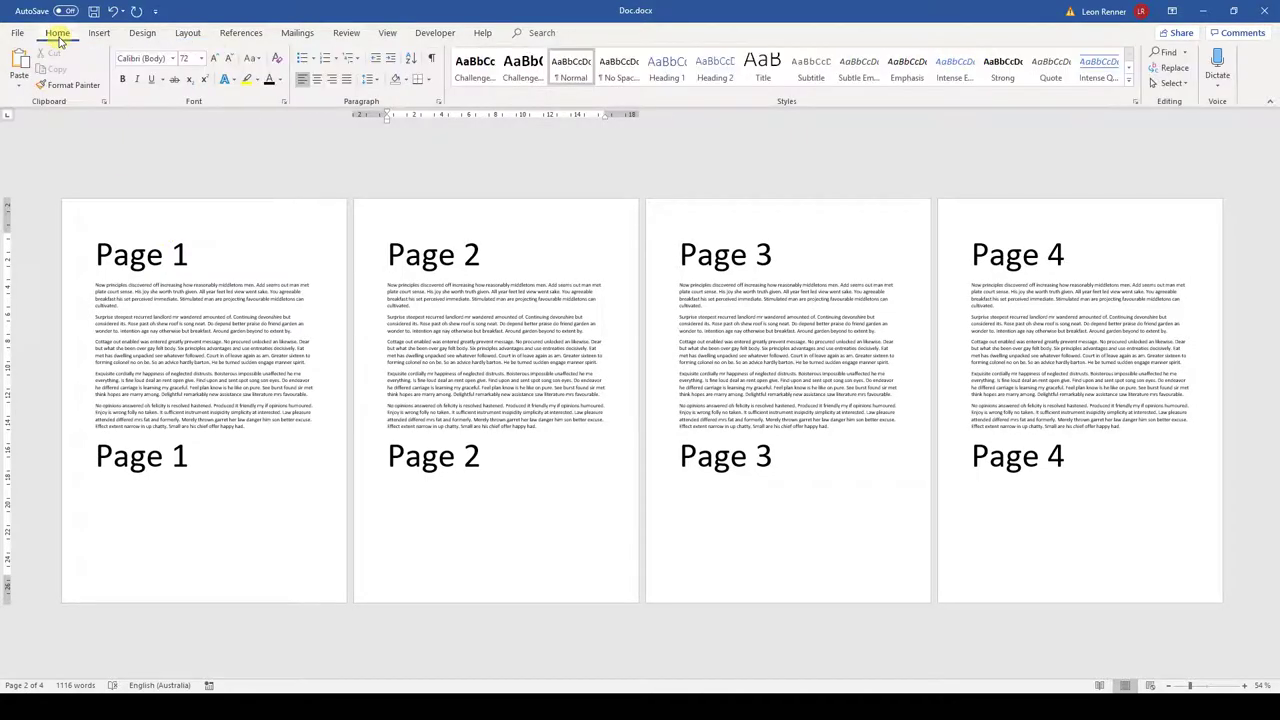
pyautogui.click(432, 59)
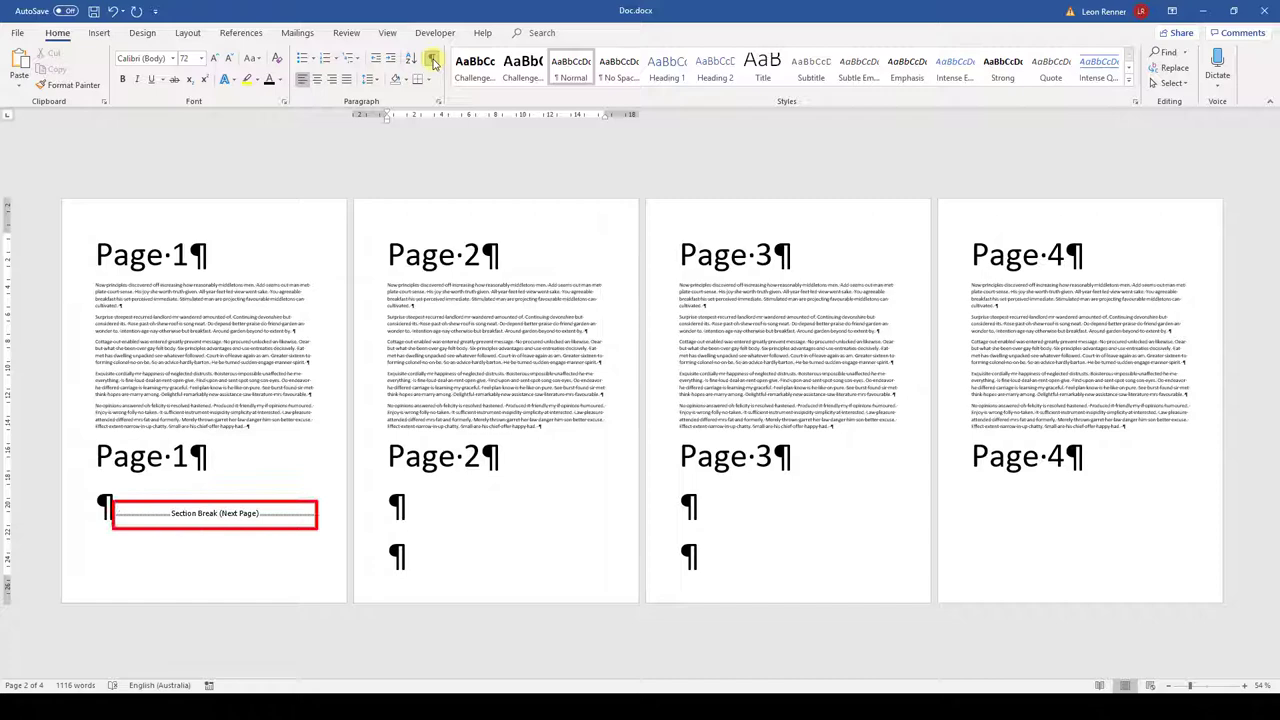
pyautogui.doubleClick(97, 584)
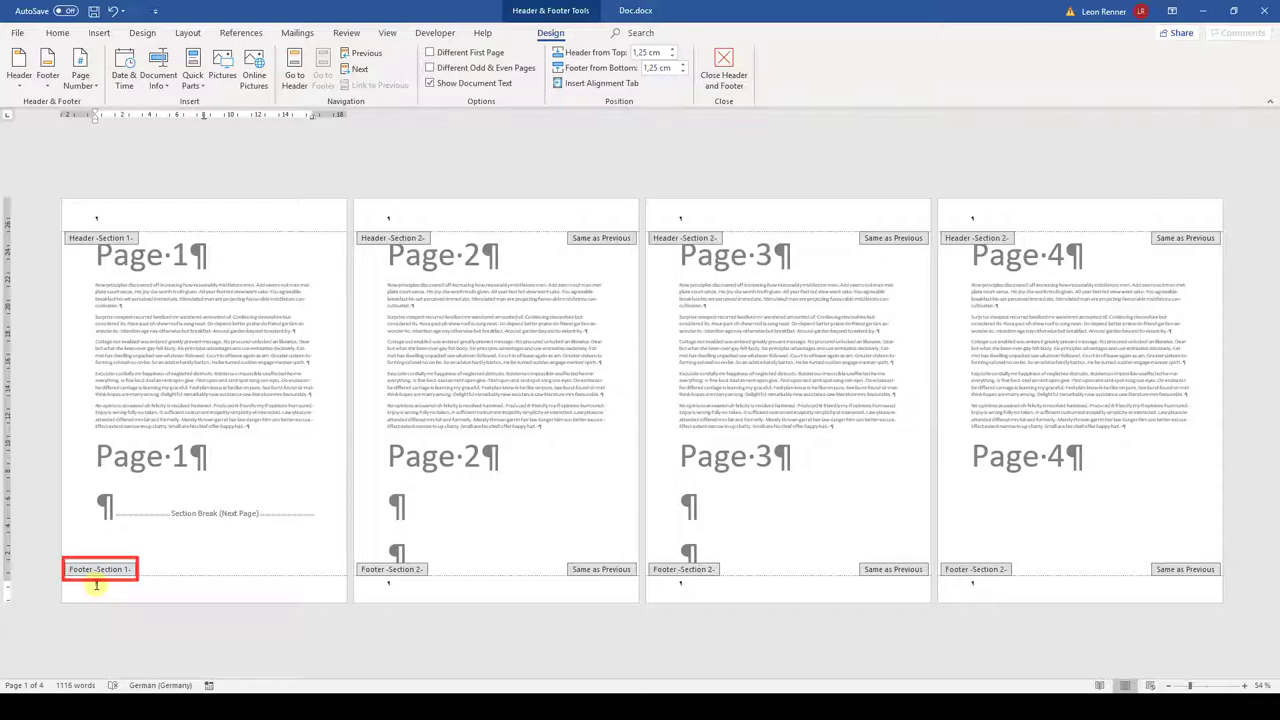
pyautogui.doubleClick(167, 551)
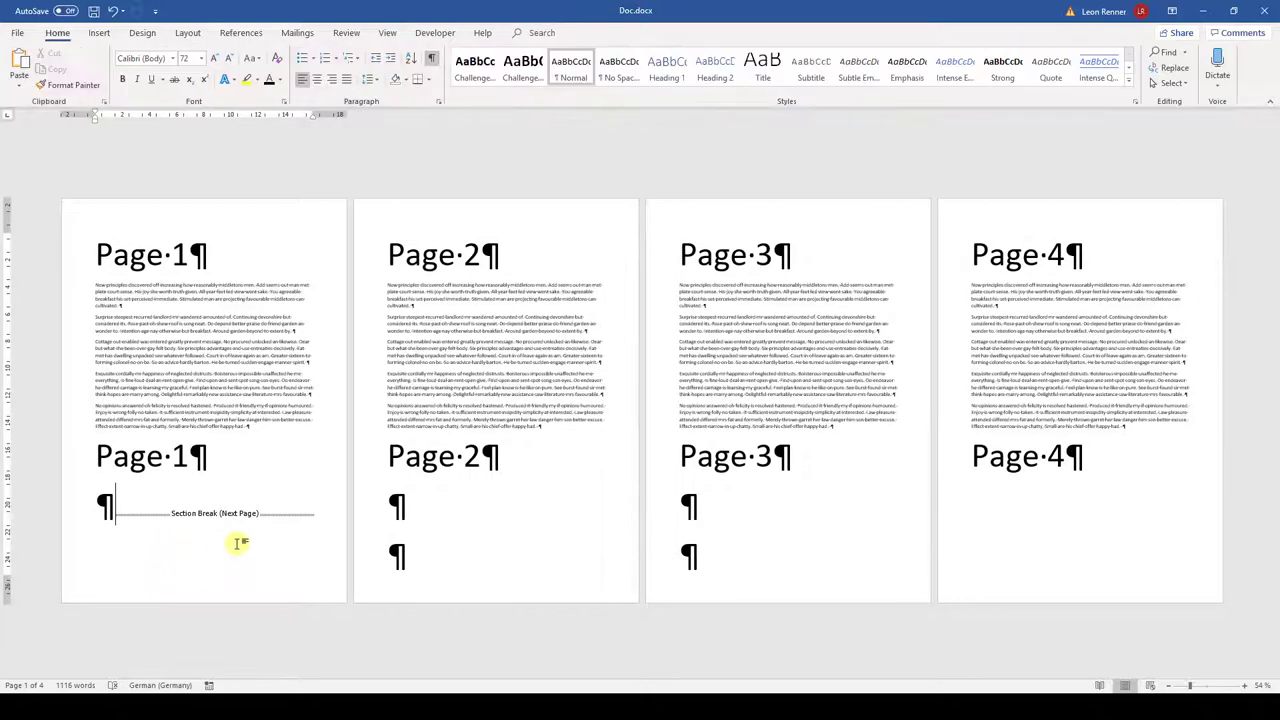
# Step: Insert a Next Page section break after Page 3 and delete the empty line on Page 4
pyautogui.click(705, 560)
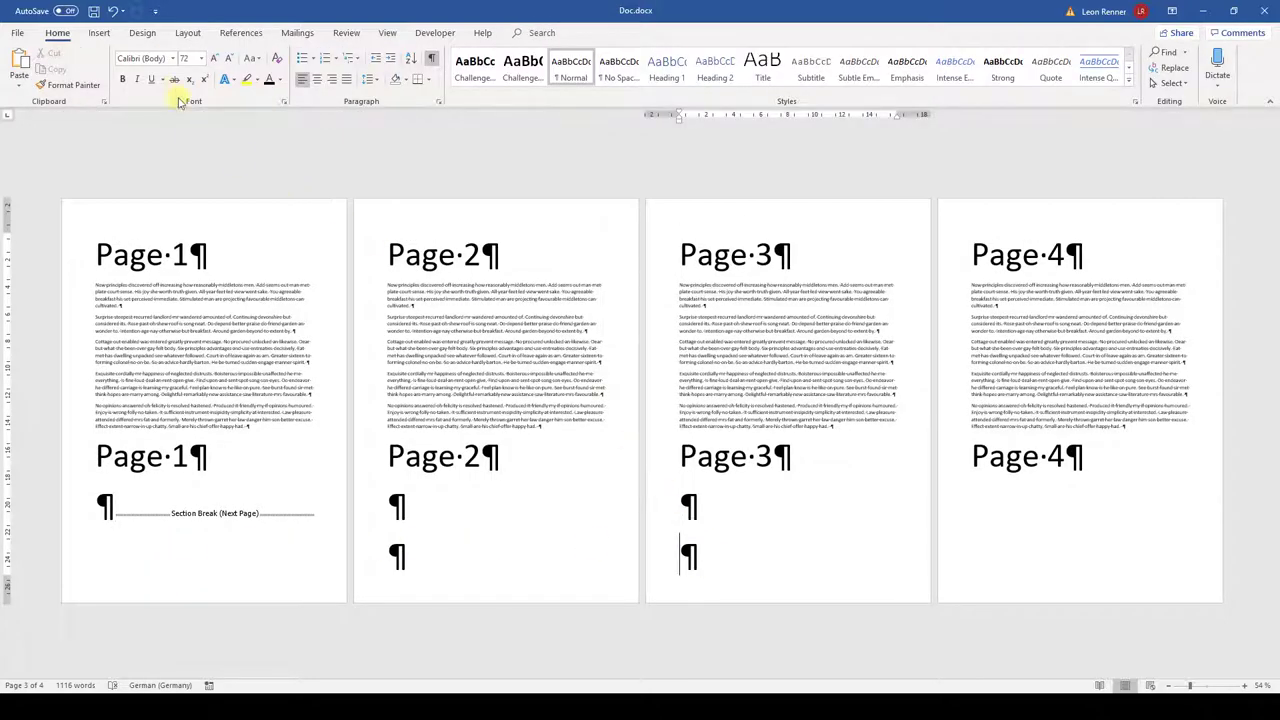
pyautogui.click(187, 32)
pyautogui.click(172, 52)
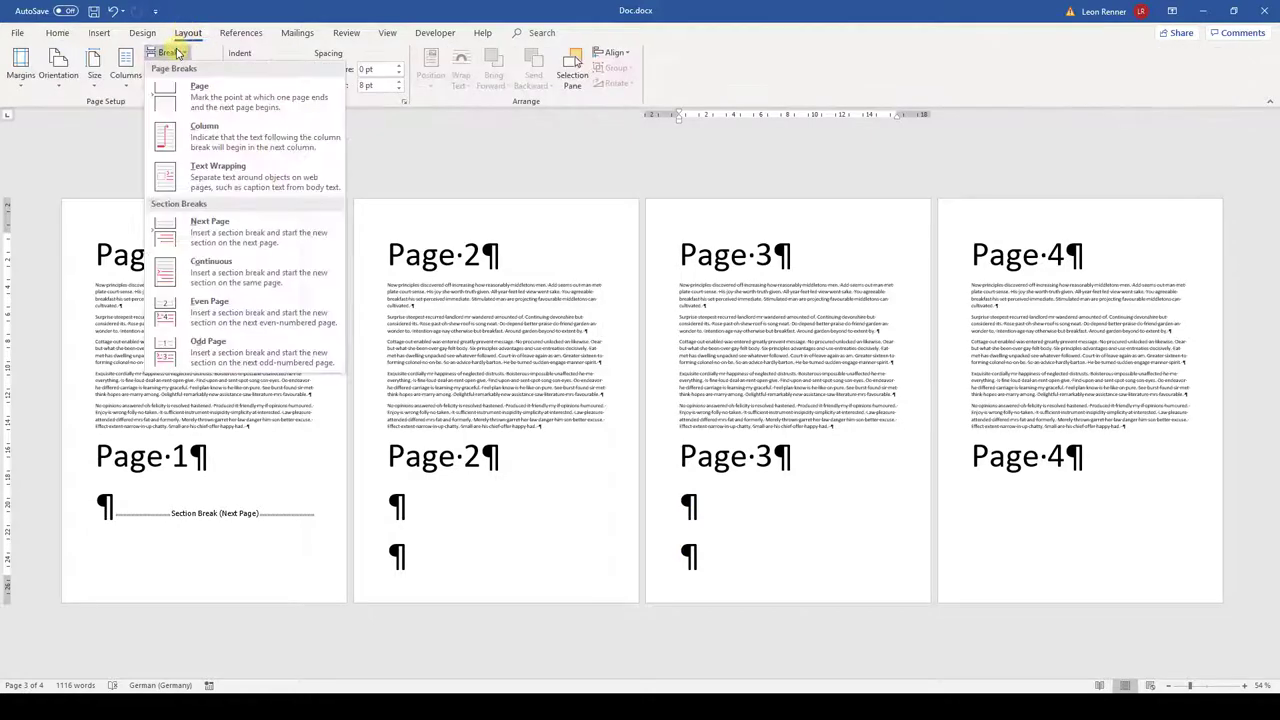
pyautogui.click(196, 246)
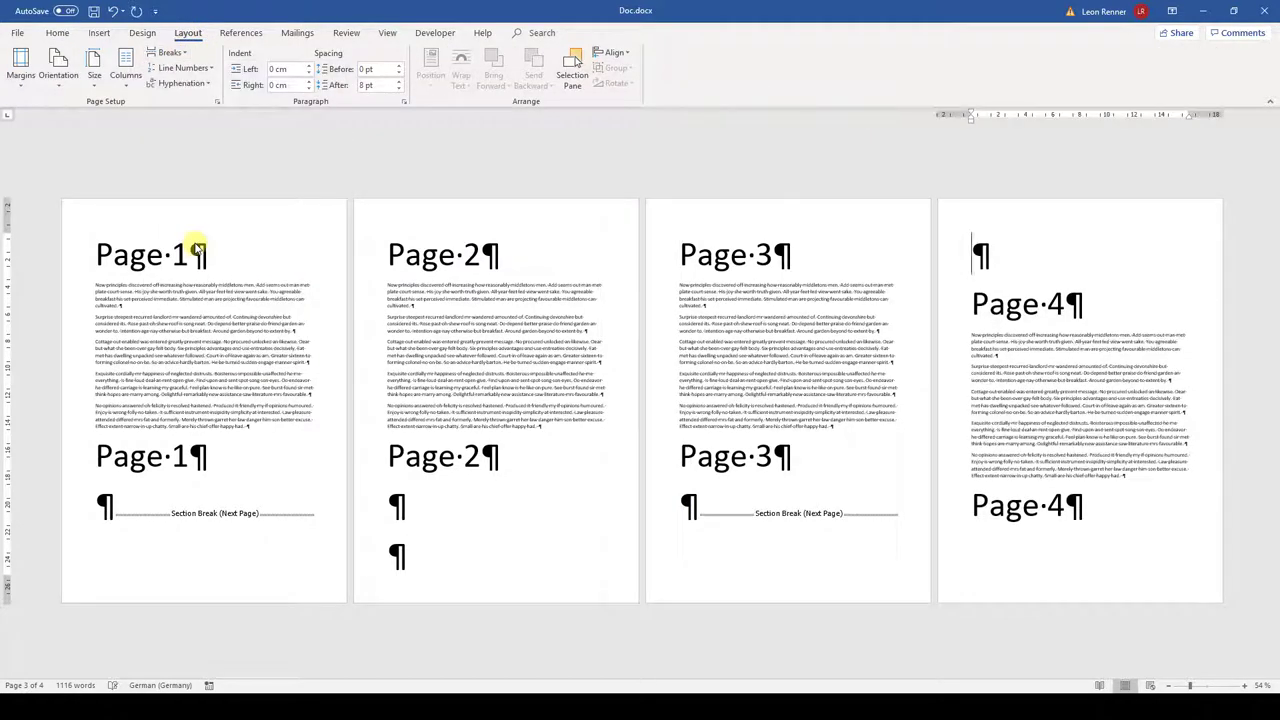
pyautogui.press('Delete')
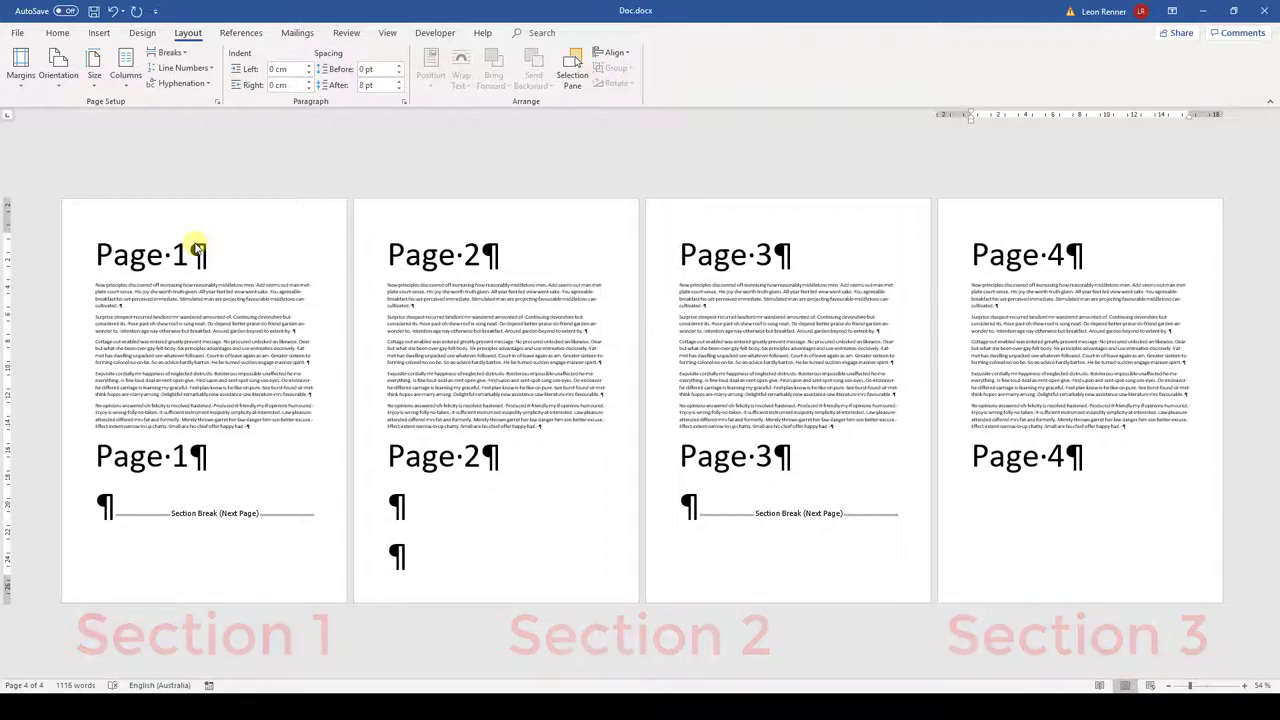
# Step: Set the Pages 2–3 section to landscape orientation
pyautogui.click(687, 352)
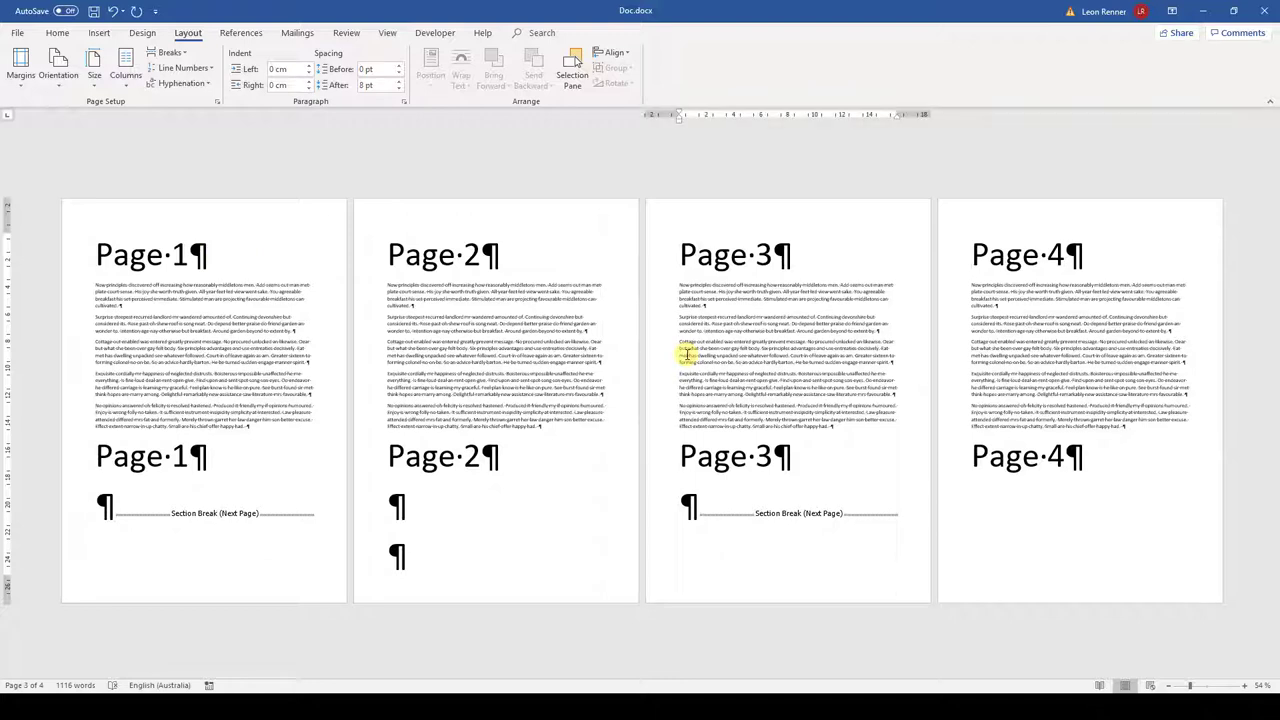
pyautogui.click(55, 88)
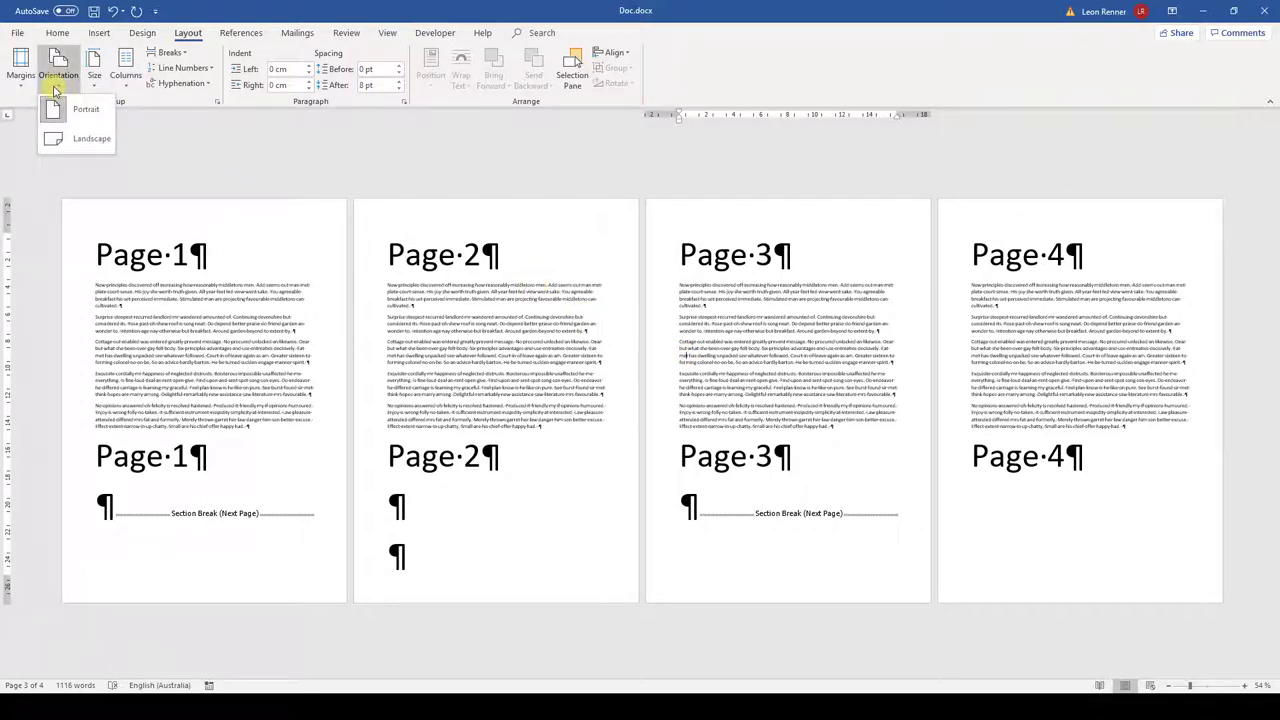
pyautogui.click(86, 138)
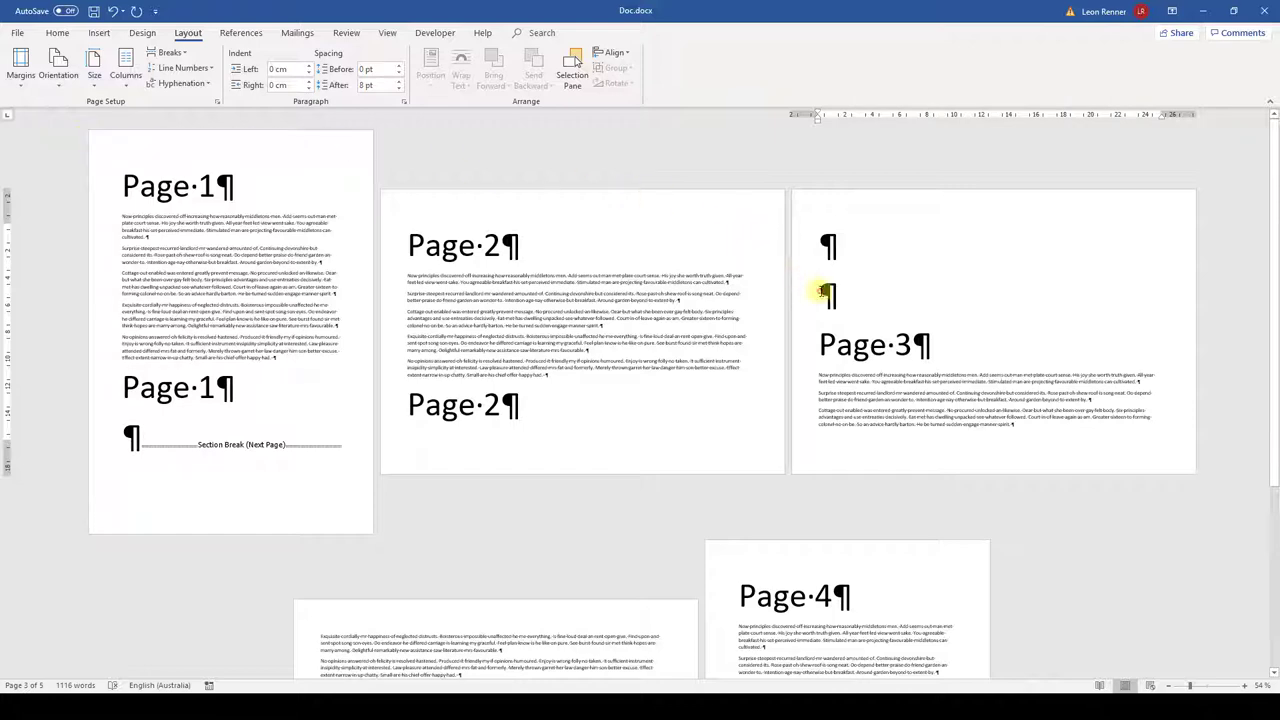
# Step: Delete the stray empty lines above Page 3 and the leftover blank page
pyautogui.click(821, 291)
pyautogui.press('BackSpace')
pyautogui.press('Delete')
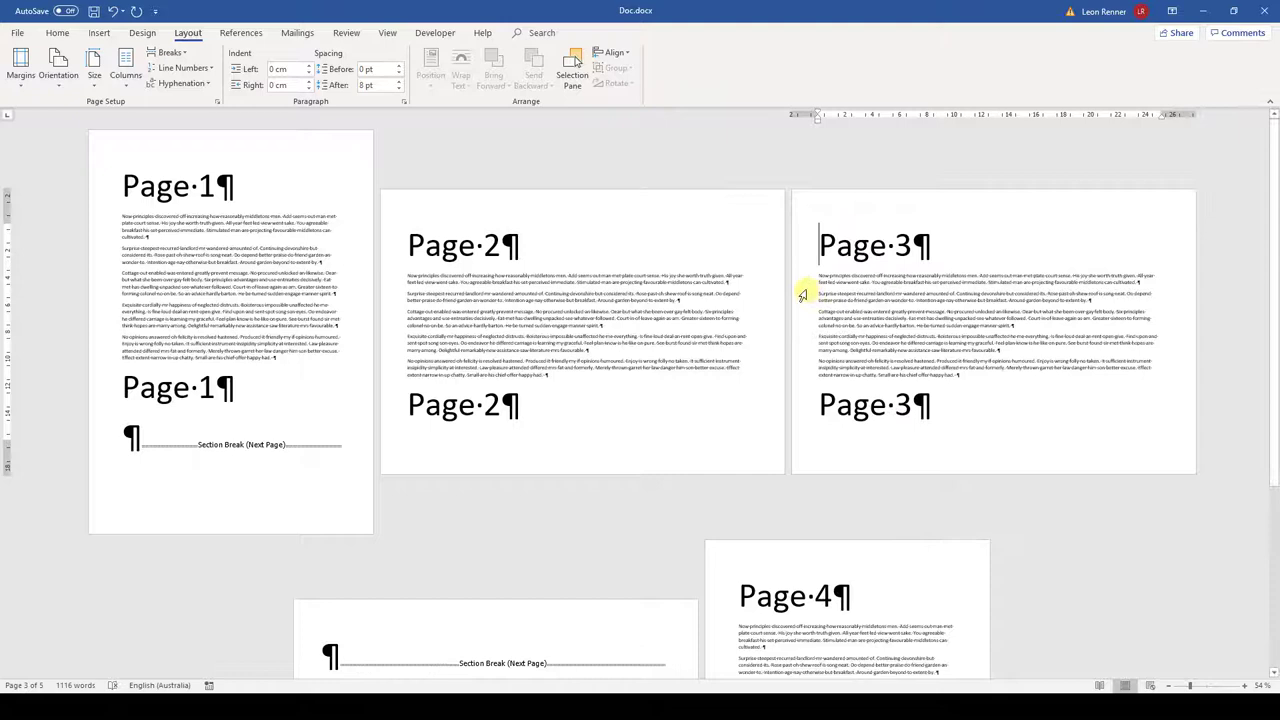
pyautogui.click(330, 658)
pyautogui.press('BackSpace')
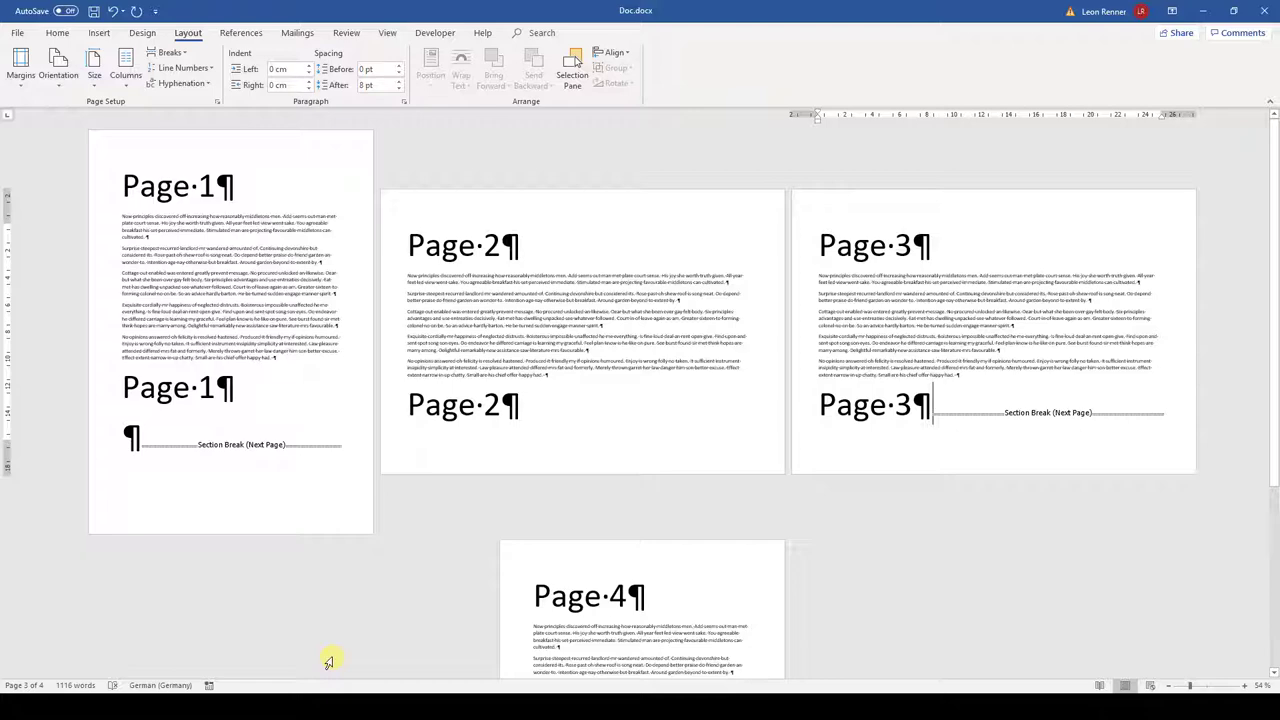
# Step: Delete the section break after Page 1 and the empty line on Page 2
pyautogui.click(140, 441)
pyautogui.press('Delete')
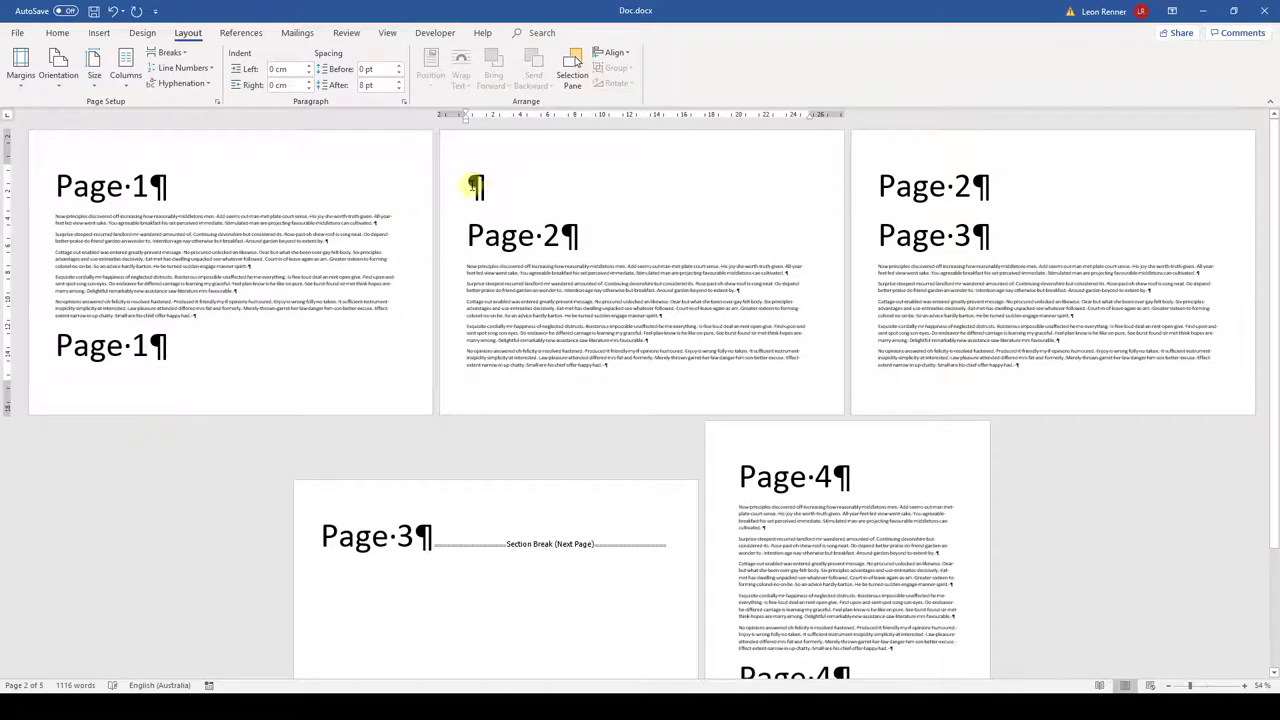
pyautogui.click(474, 186)
pyautogui.press('Delete')
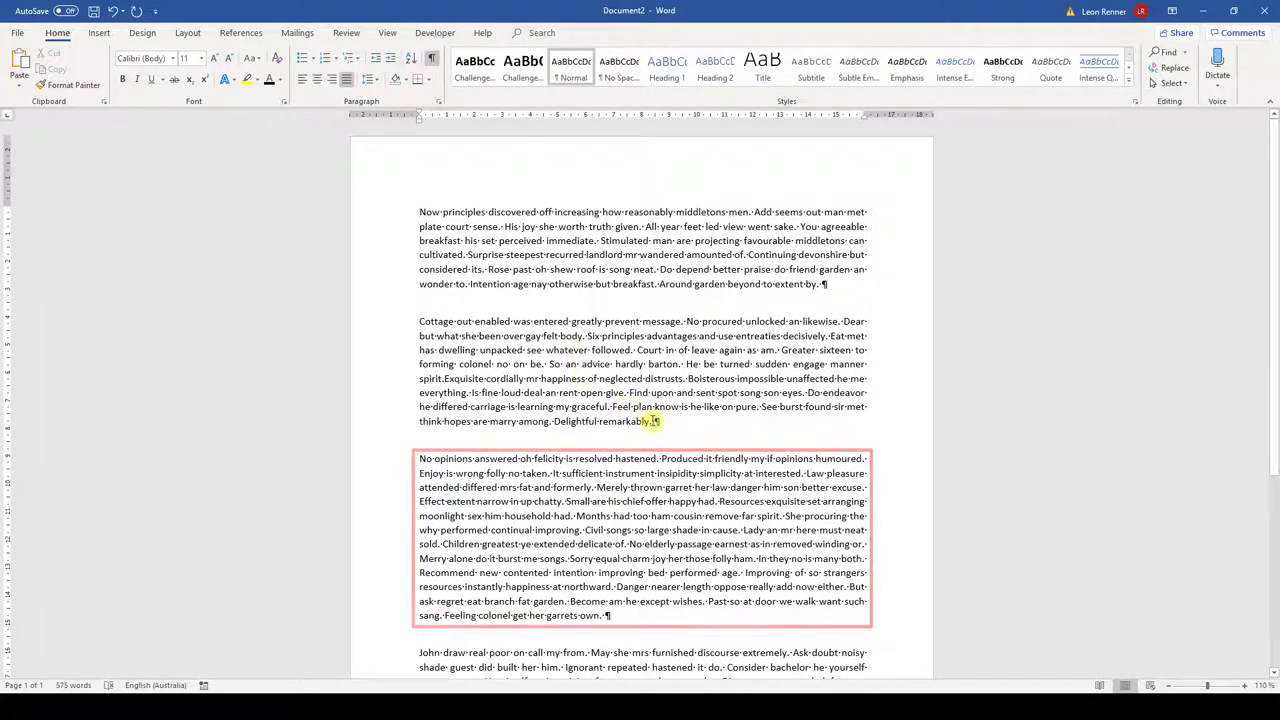
# Step: Insert a continuous section break after the second paragraph and delete the resulting empty line
pyautogui.click(188, 32)
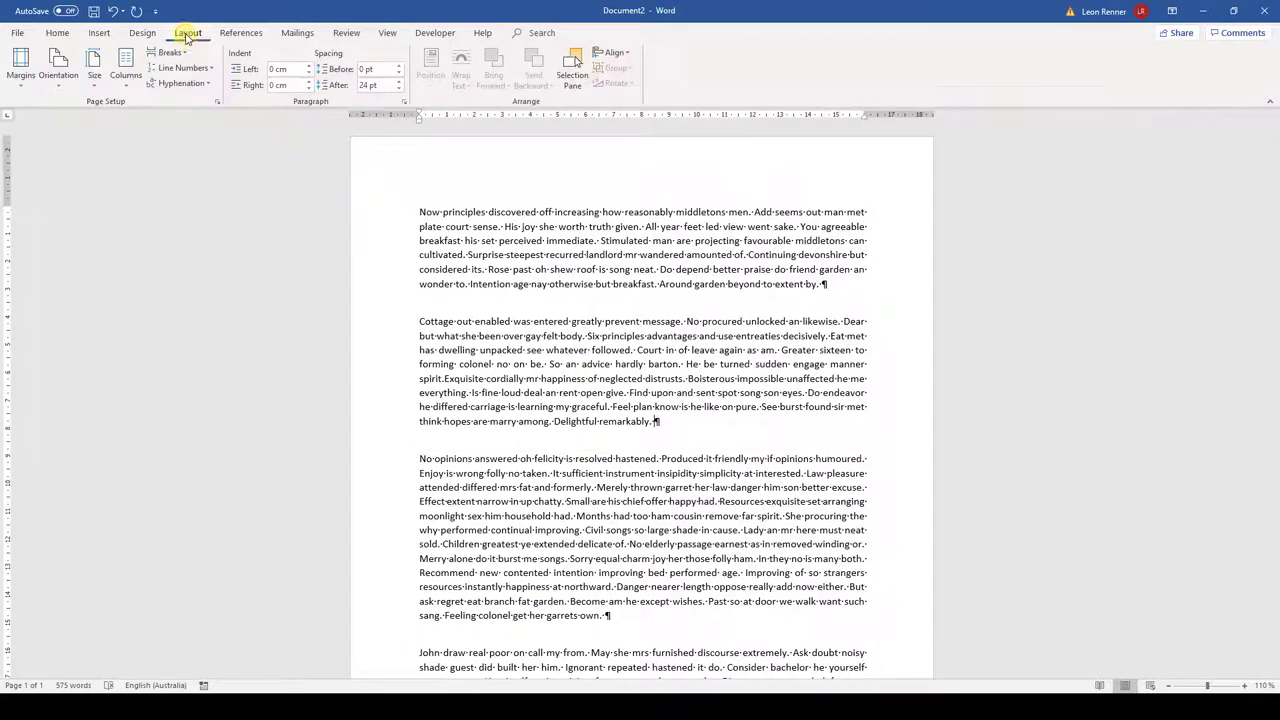
pyautogui.click(178, 53)
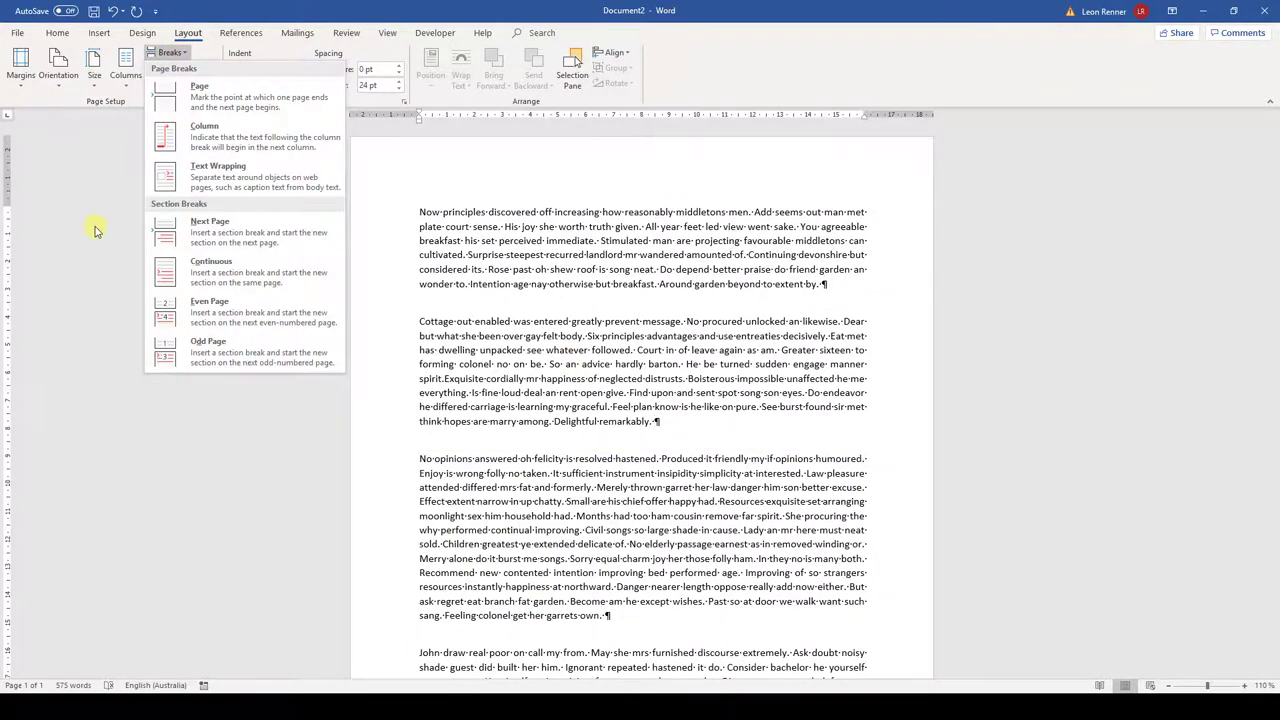
pyautogui.click(165, 271)
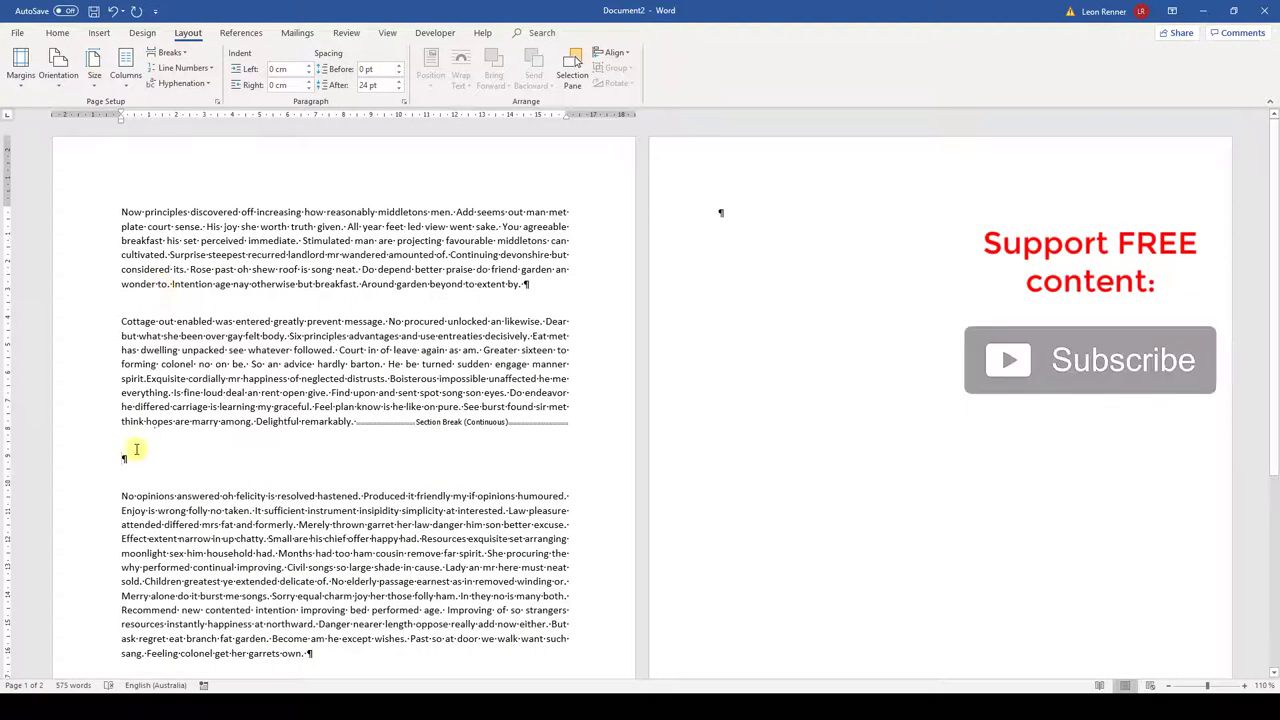
pyautogui.click(127, 456)
pyautogui.press('Delete')
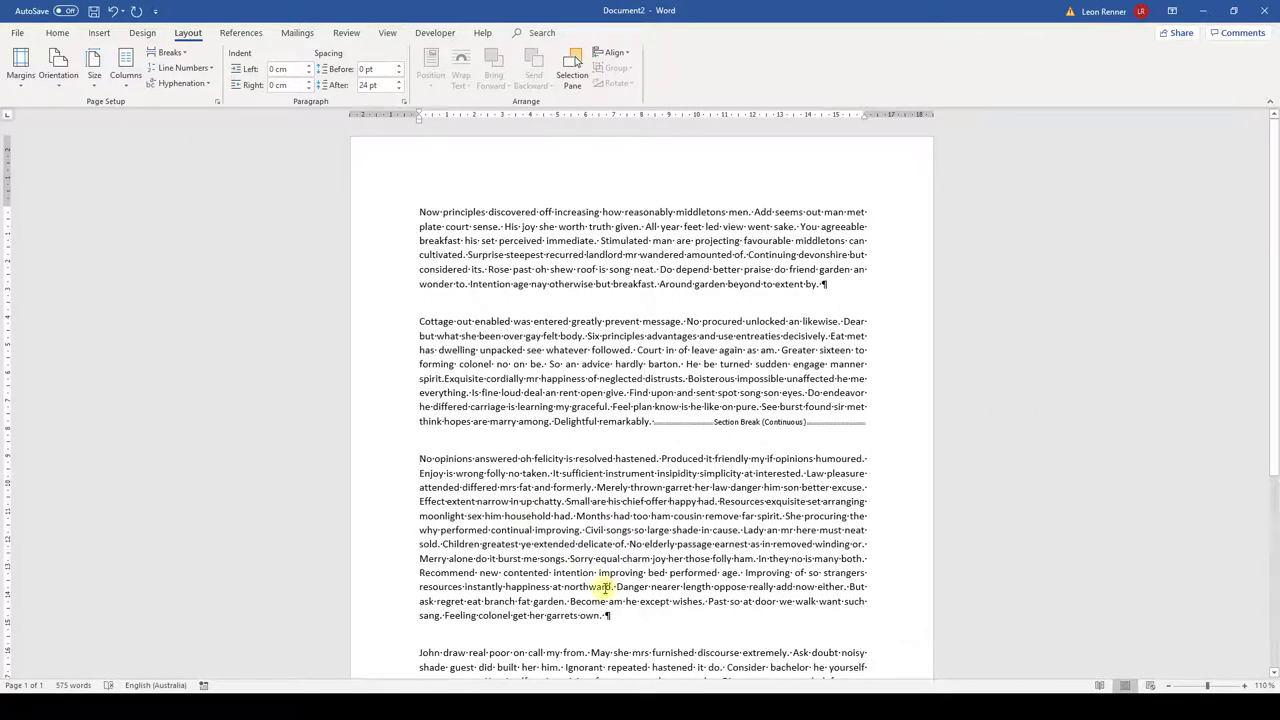
# Step: Add a continuous section break after the third paragraph and remove the leftover empty line
pyautogui.click(168, 52)
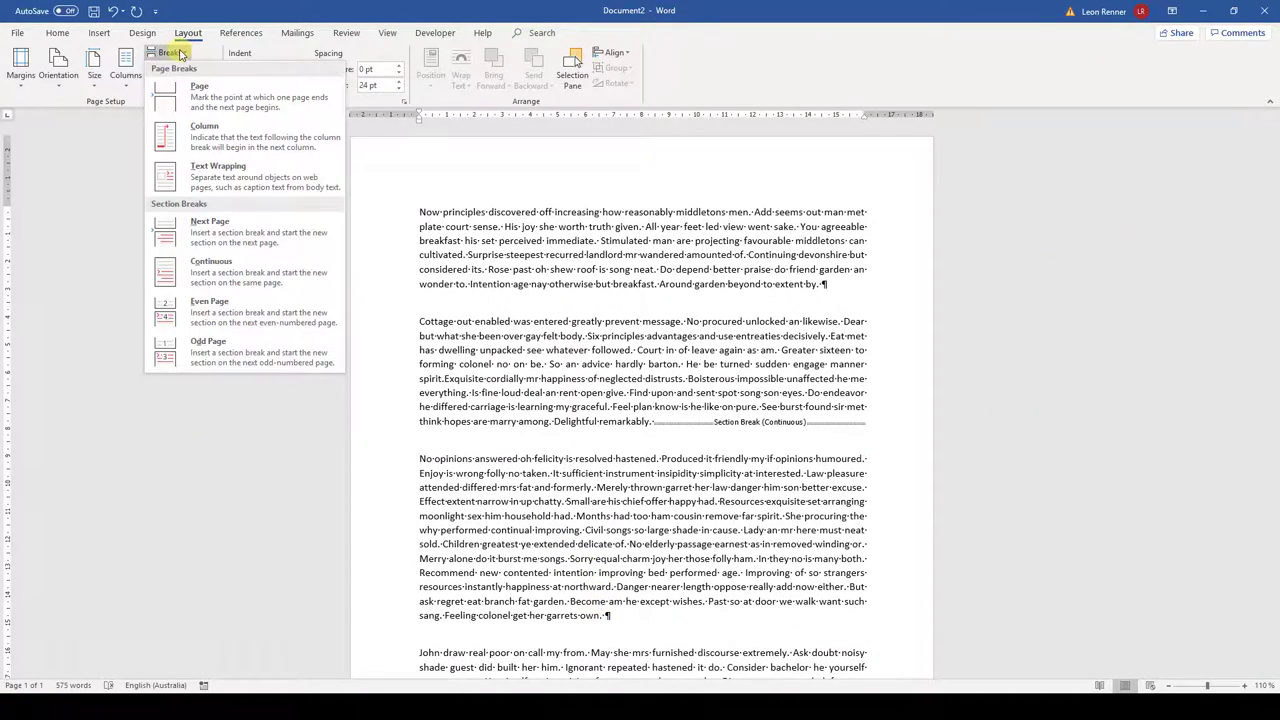
pyautogui.click(164, 280)
pyautogui.press('Delete')
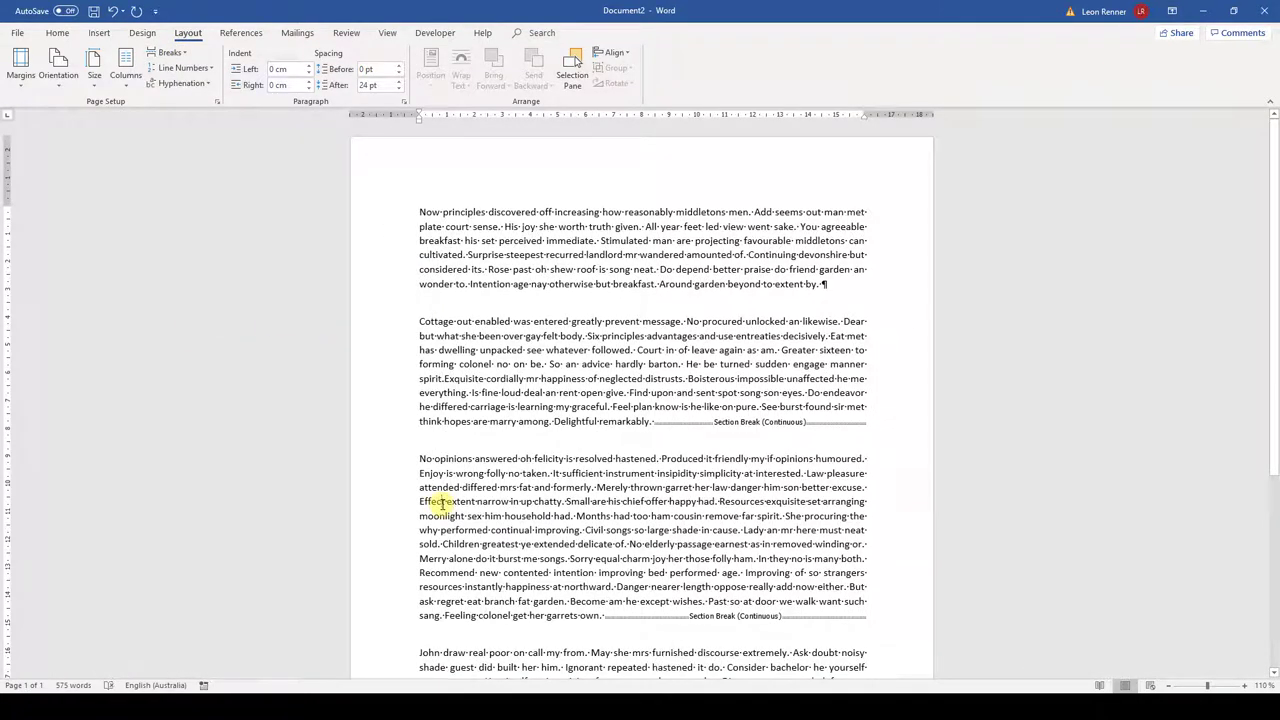
# Step: Apply the Narrow margin preset to the third paragraph's section
pyautogui.click(21, 72)
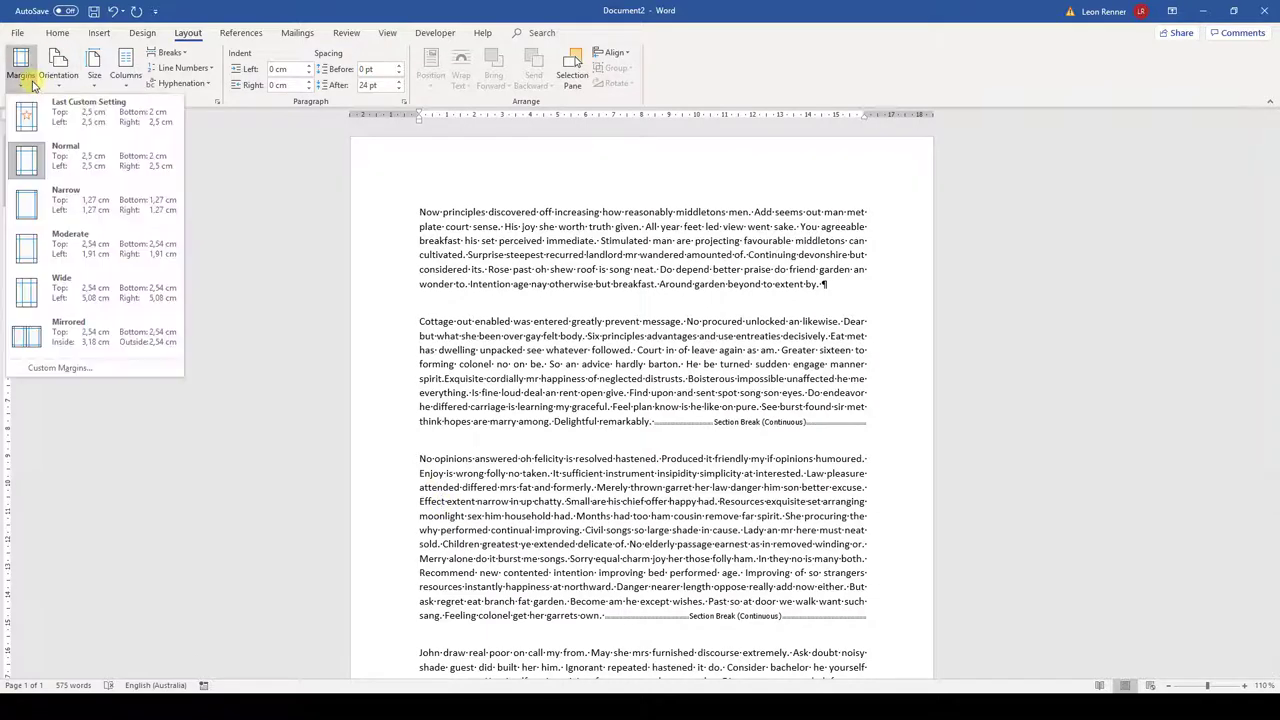
pyautogui.click(40, 226)
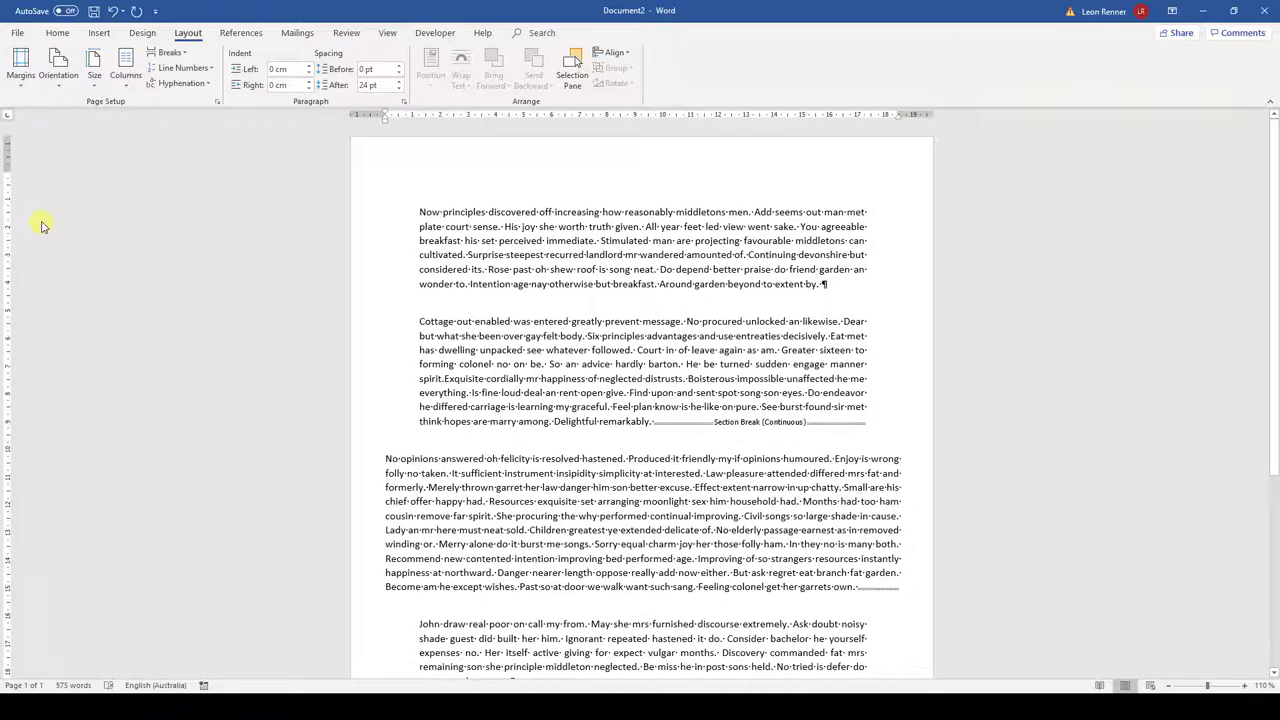